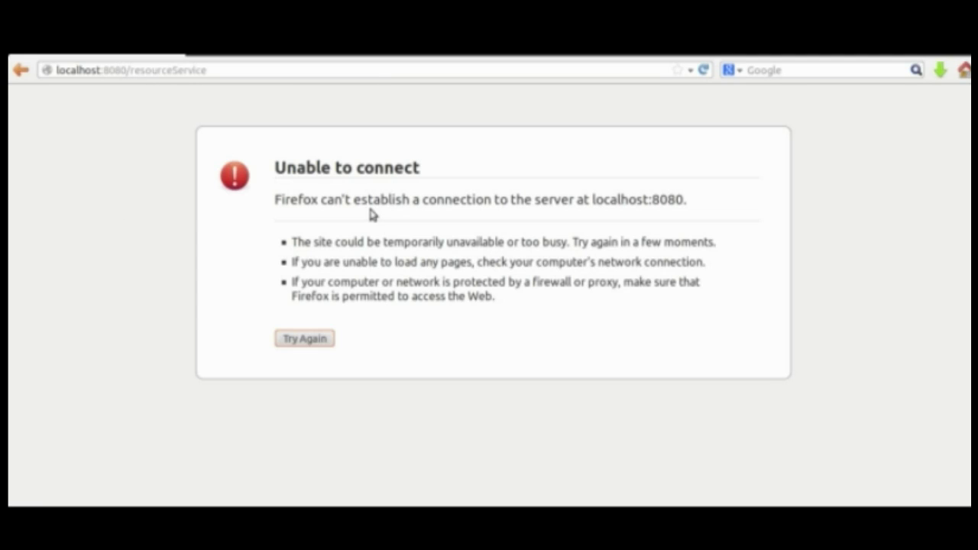
Start the YAWL engine from YAWL4Study - 2.3final and reload the resource service page
left_click(193, 70)
left_click_drag(193, 70, 37, 66)
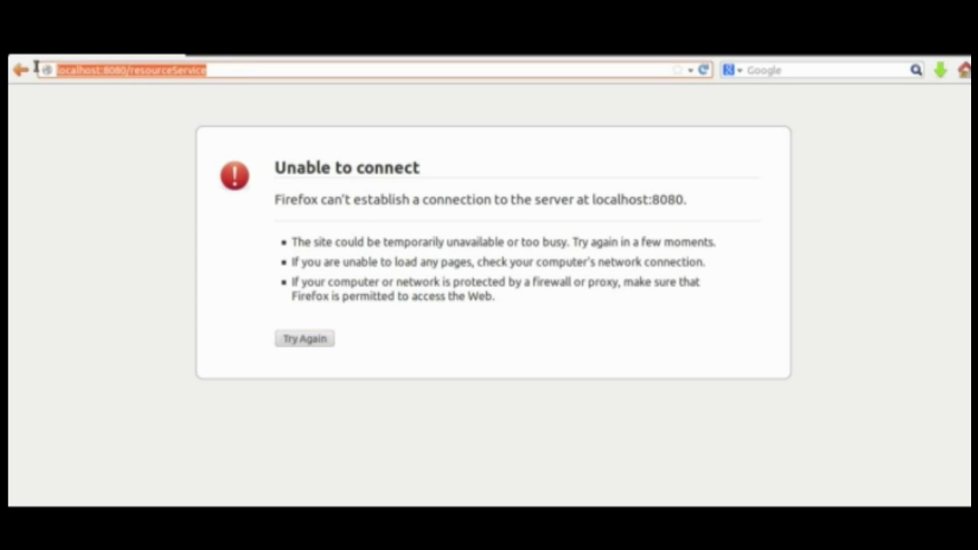
left_click(142, 229)
key("alt+F1")
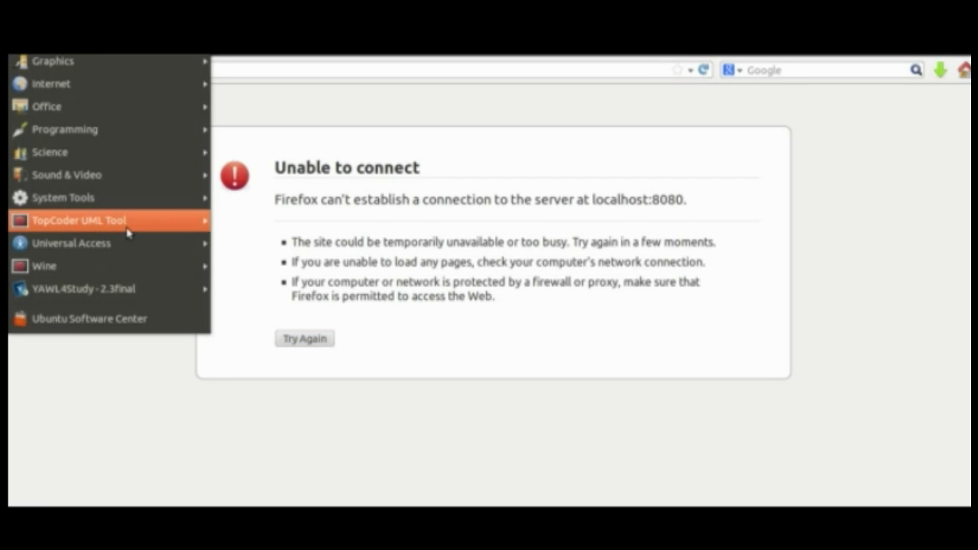
mouse_move(120, 289)
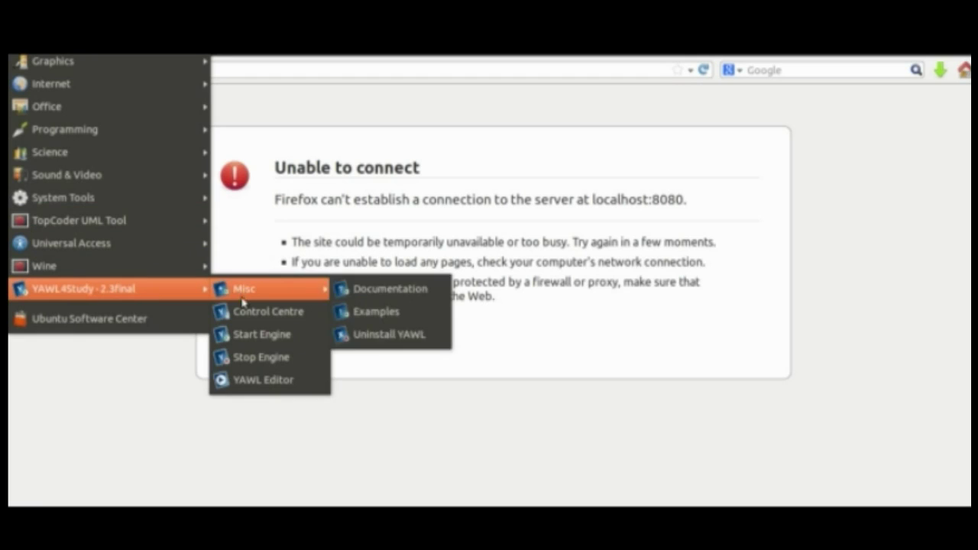
left_click(250, 335)
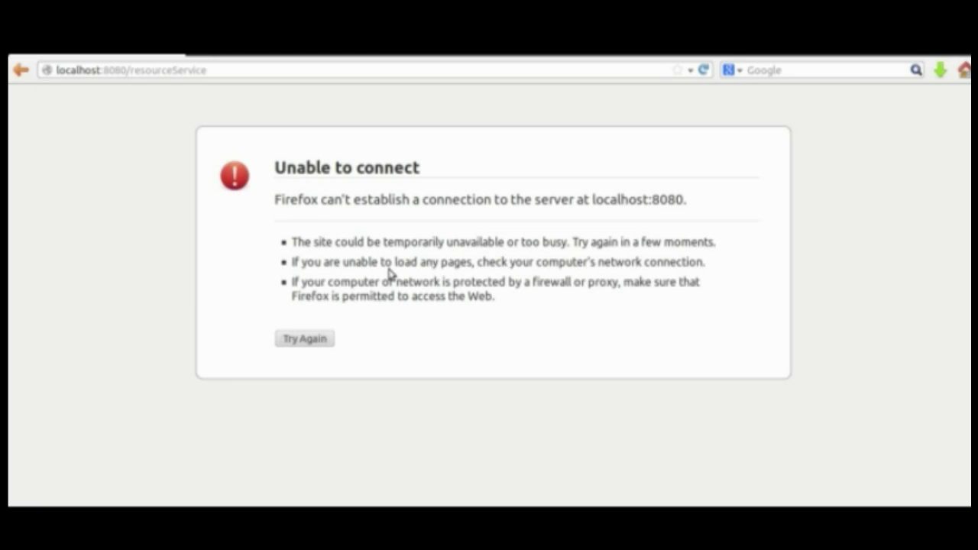
left_click(356, 69)
key("Return")
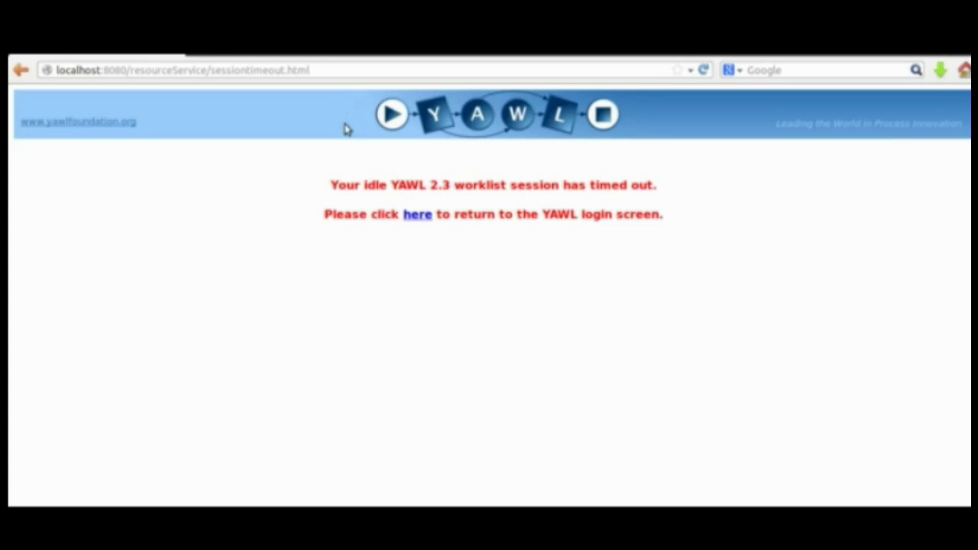
Sign in with the administrator user name and password, log out, and exit full screen
left_click(414, 217)
left_click(489, 204)
type("admin")
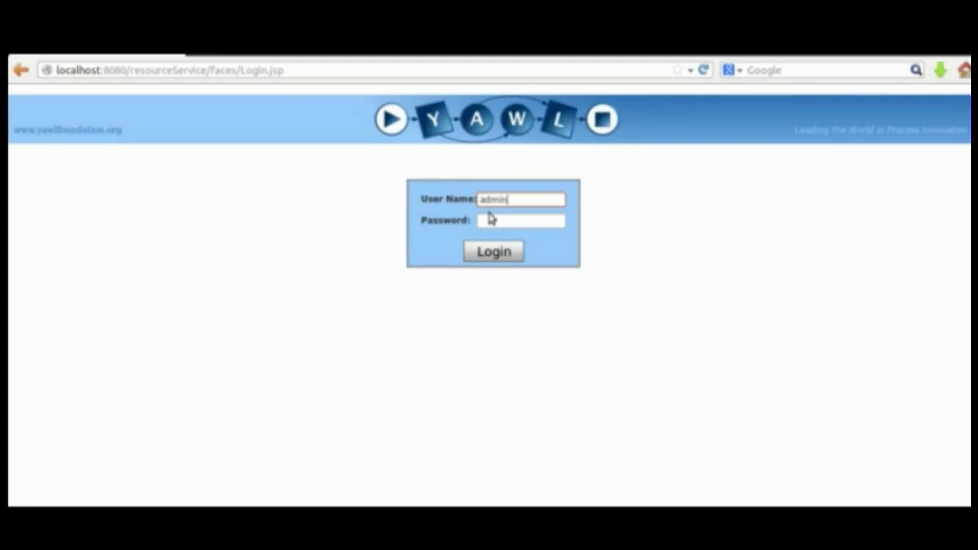
left_click(489, 222)
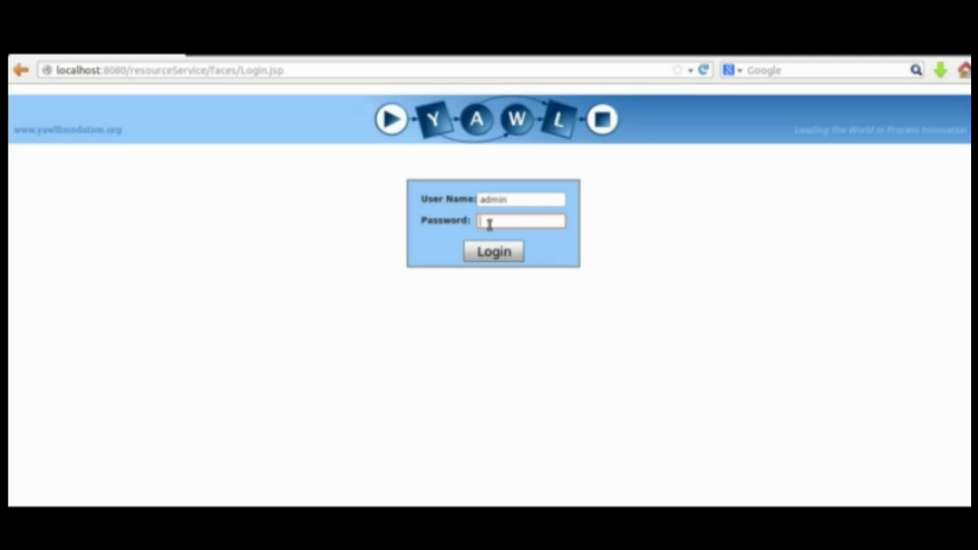
type("YAWL")
left_click(489, 250)
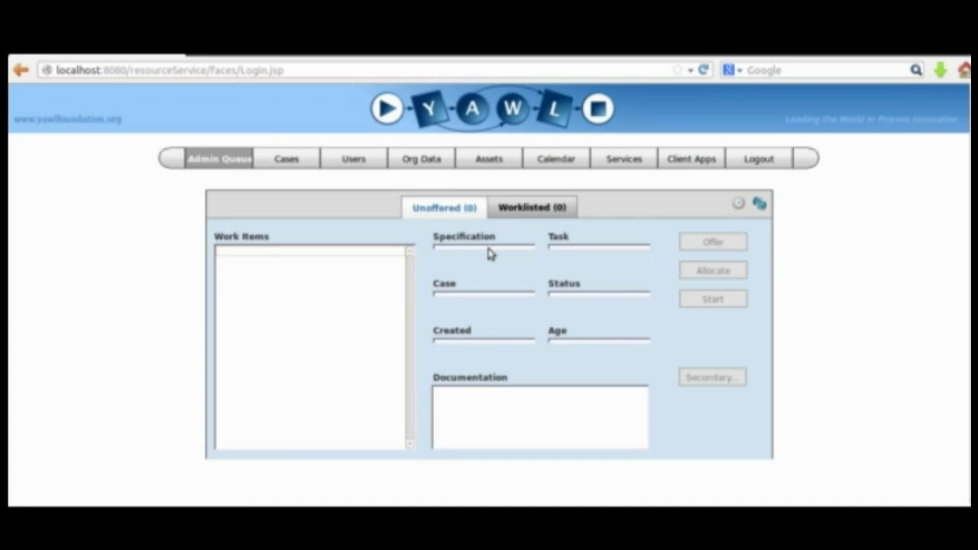
left_click(743, 160)
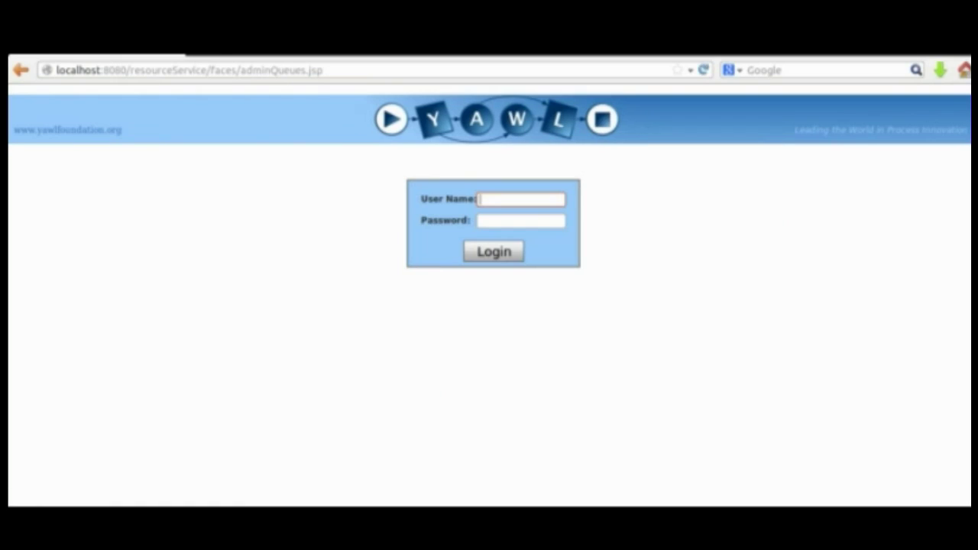
key("F11")
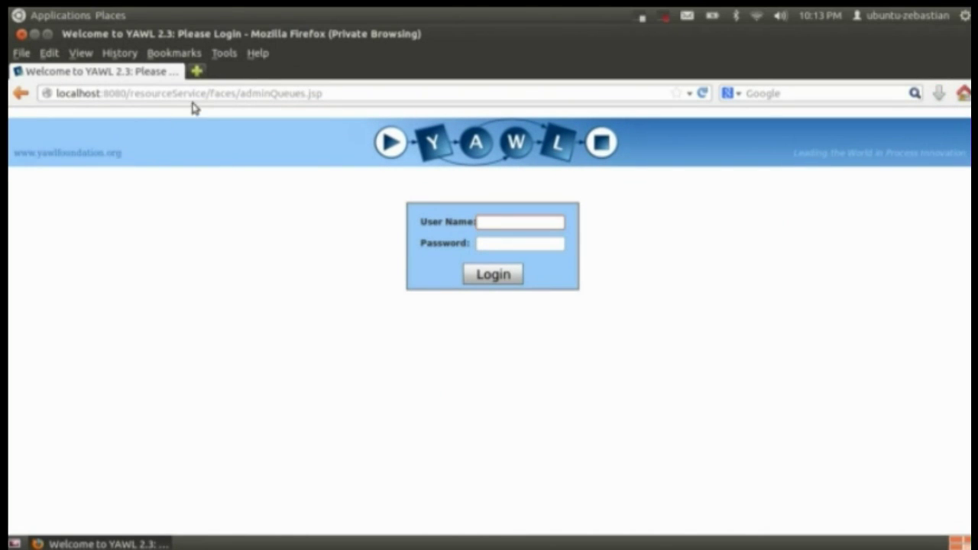
Remove '/faces/adminQueues.jsp' from the address and load the plain resourceService URL
left_click(207, 94)
key("shift+Home")
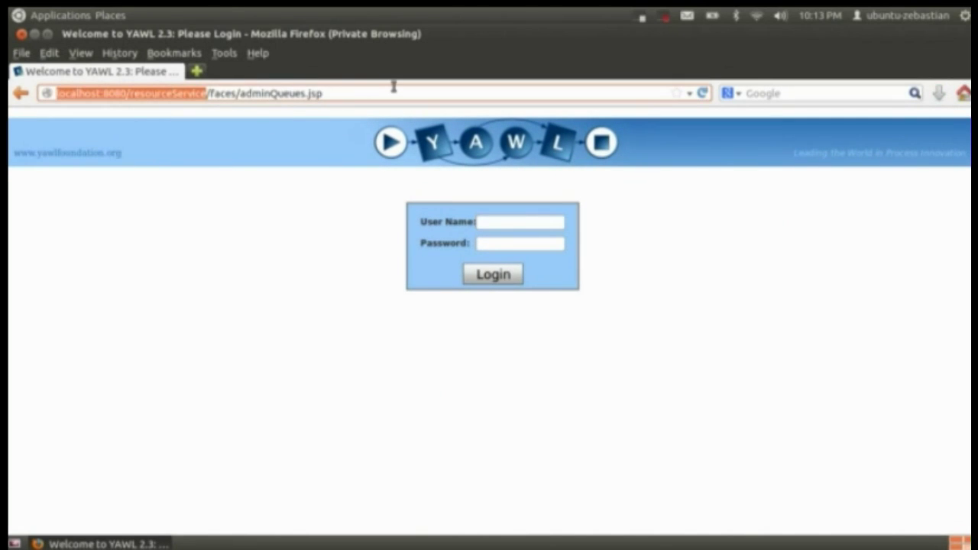
key("Left")
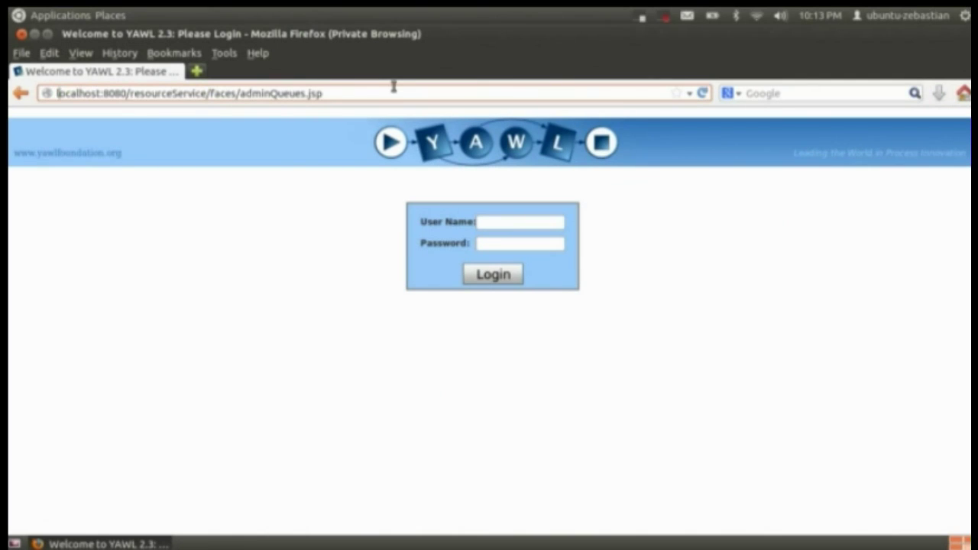
key("End")
key("shift+Left")
key("shift+Left")
key("shift+Left")
key("shift+Left")
key("shift+Left")
key("shift+Left")
key("shift+Left")
key("shift+Left")
key("shift+Left")
key("shift+Left")
key("shift+Left")
key("shift+Left")
key("shift+Left")
key("shift+Left")
key("shift+Left")
key("shift+Left")
key("shift+Left")
key("shift+Left")
key("shift+Left")
key("shift+Left")
key("shift+Left")
key("shift+Left")
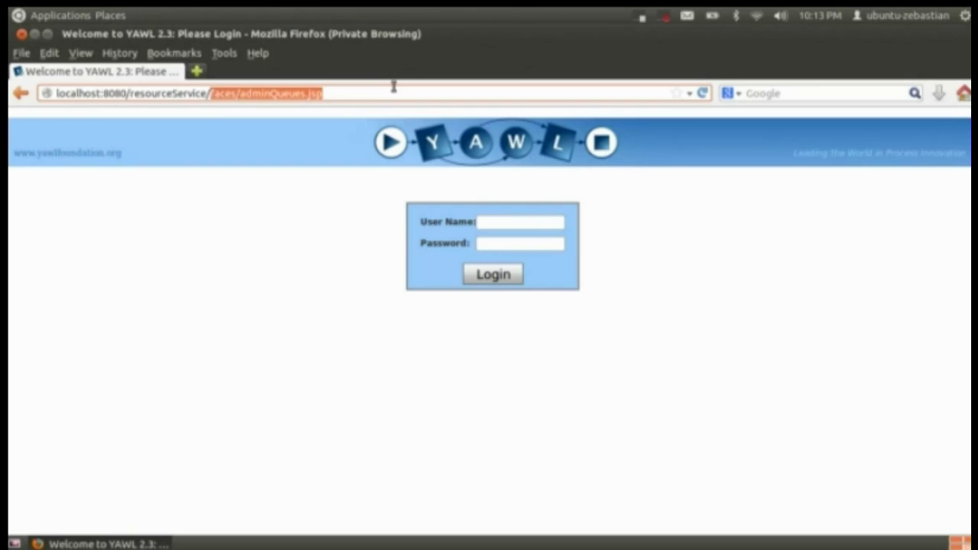
key("BackSpace")
key("Return")
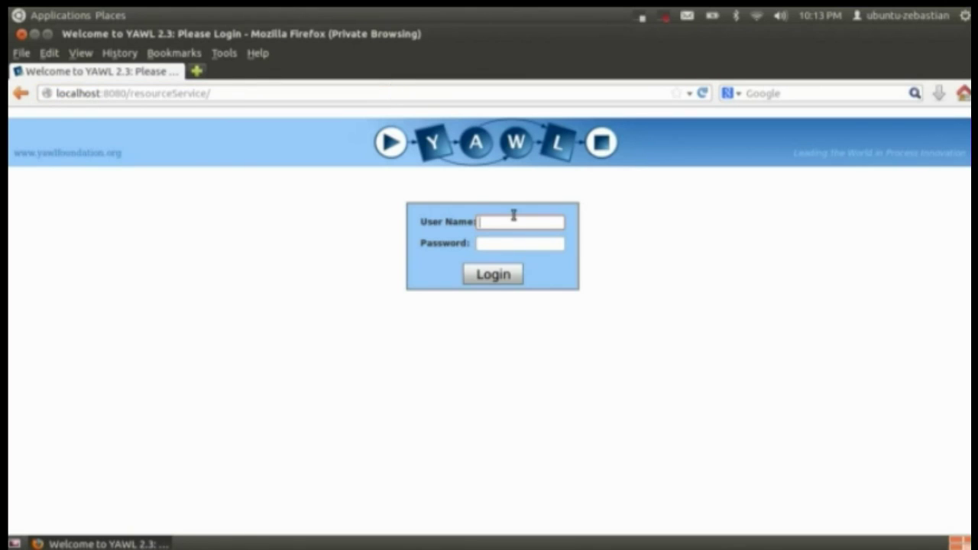
Log in with the administrator user name and password
type("admin")
left_click(503, 245)
type("YAWL")
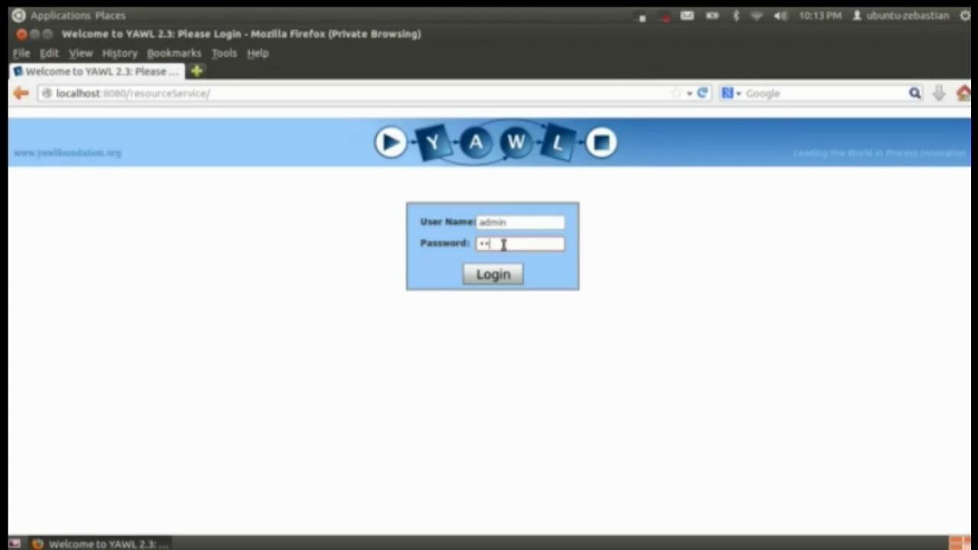
left_click(498, 278)
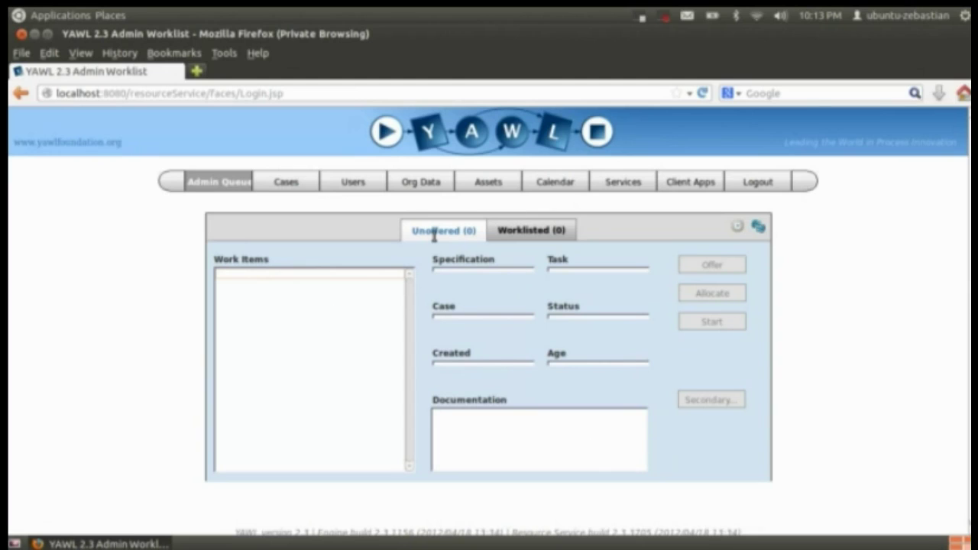
View the Worklisted (0) queue, then go to the Cases page
left_click(517, 233)
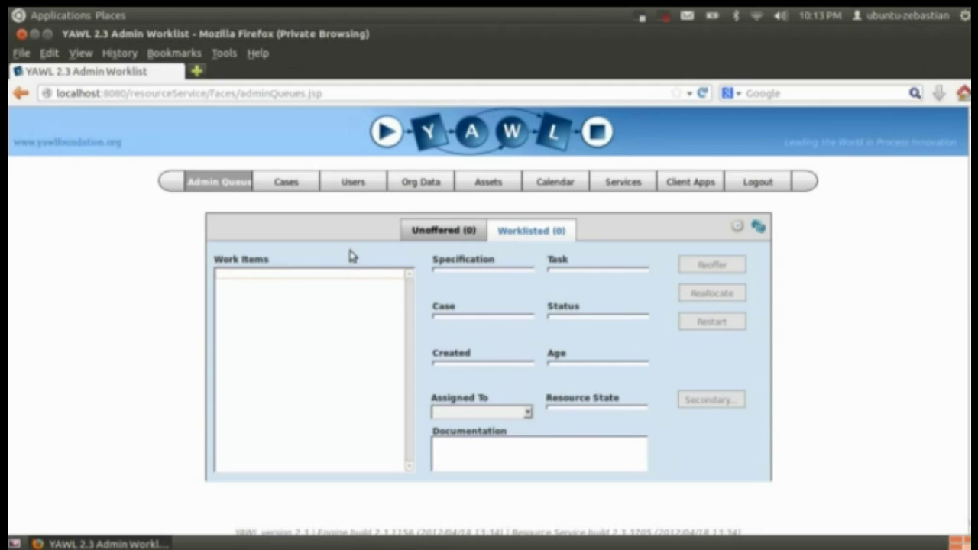
left_click(286, 182)
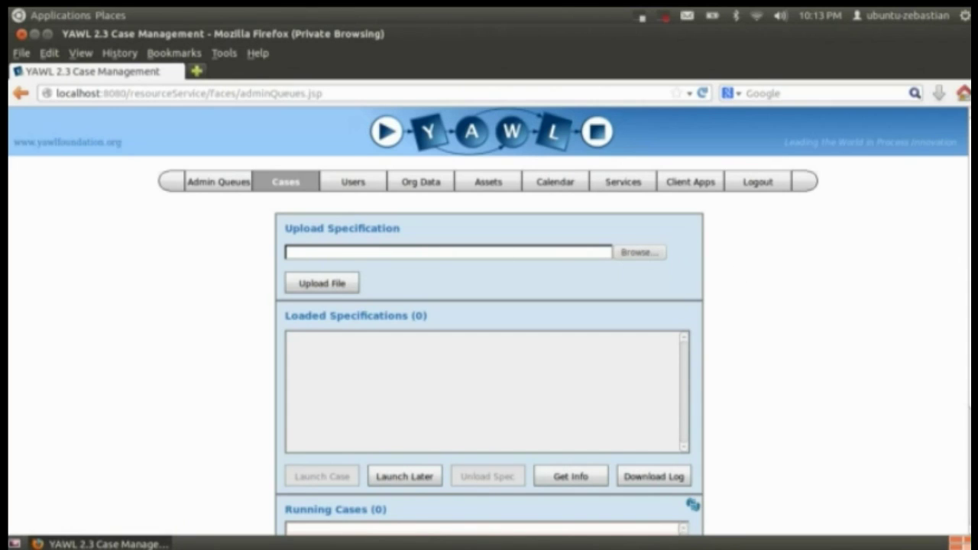
Look over the Cases page, then go to Users for participant maintenance
scroll(489, 321, "down", 2)
scroll(341, 517, "down", 2)
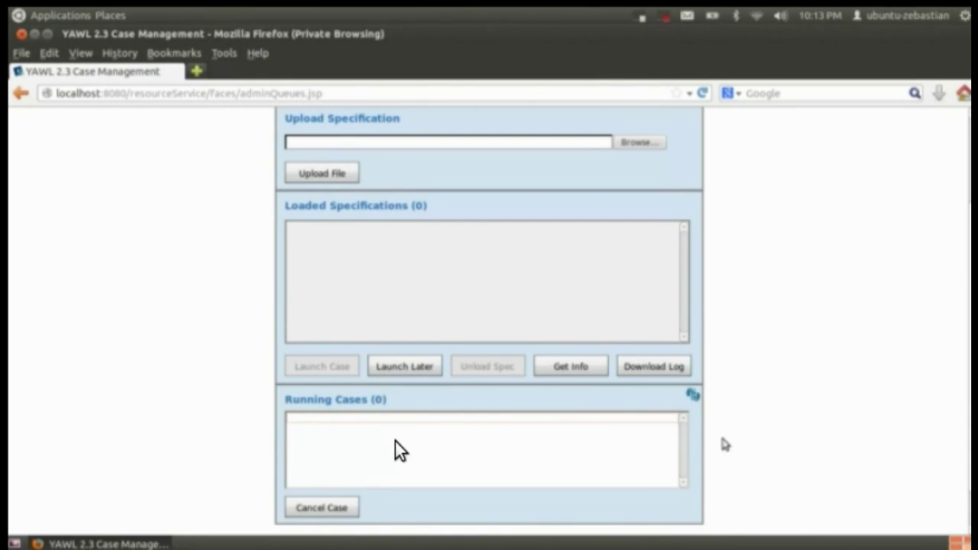
scroll(352, 505, "up", 4)
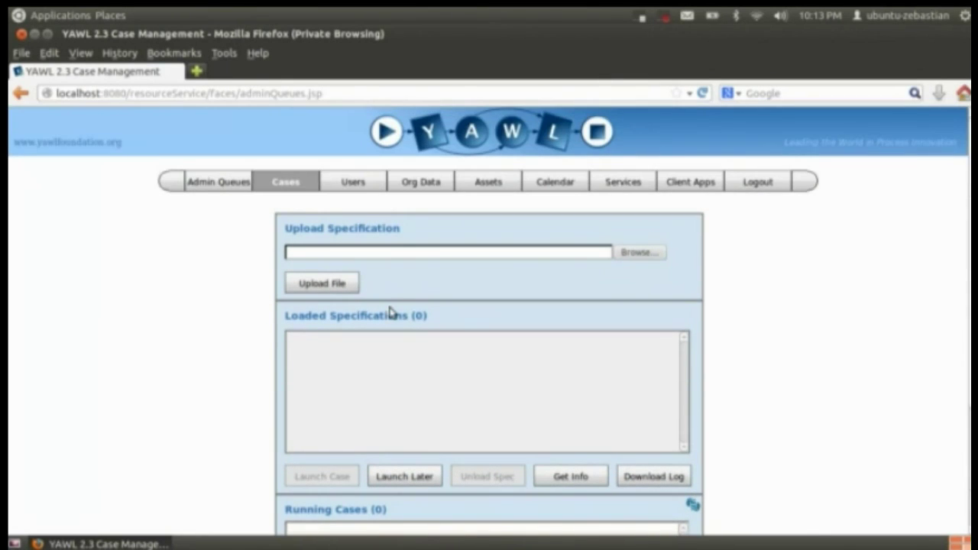
left_click(359, 186)
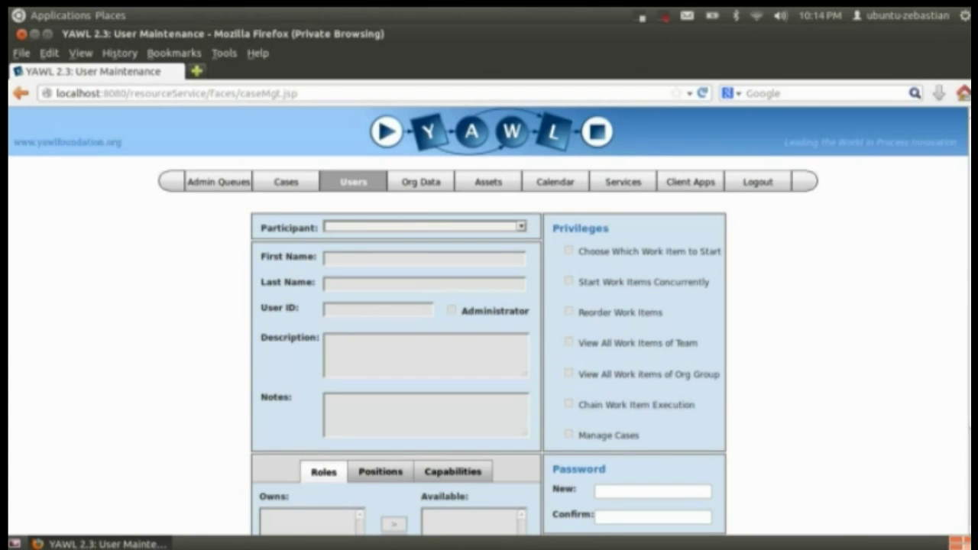
View the Positions and Capabilities sub-tabs, then go to the Org Data page
scroll(489, 321, "down", 3)
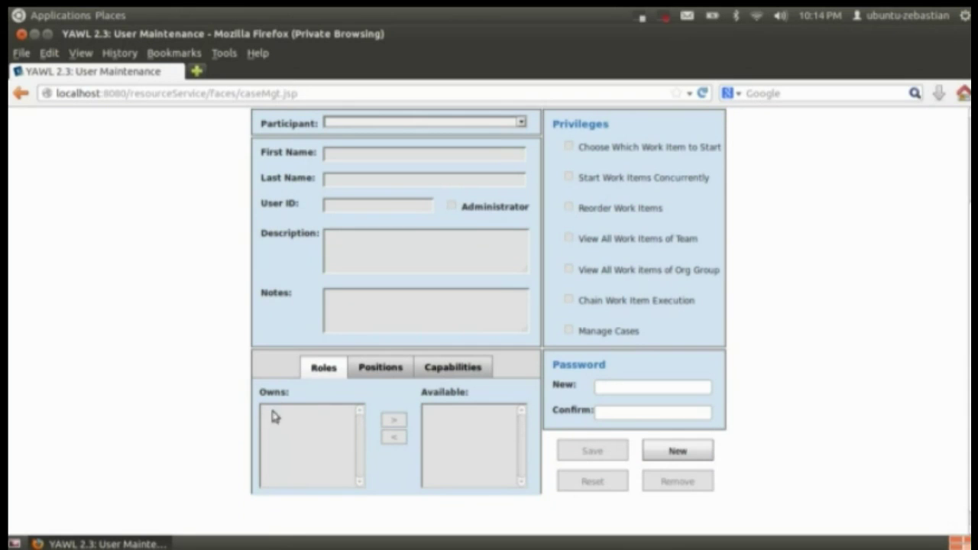
left_click(382, 367)
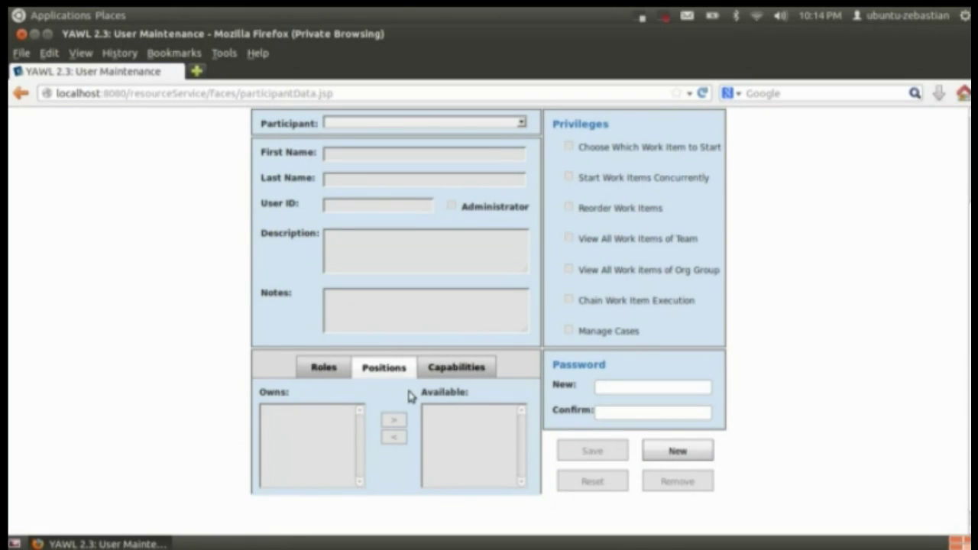
left_click(474, 368)
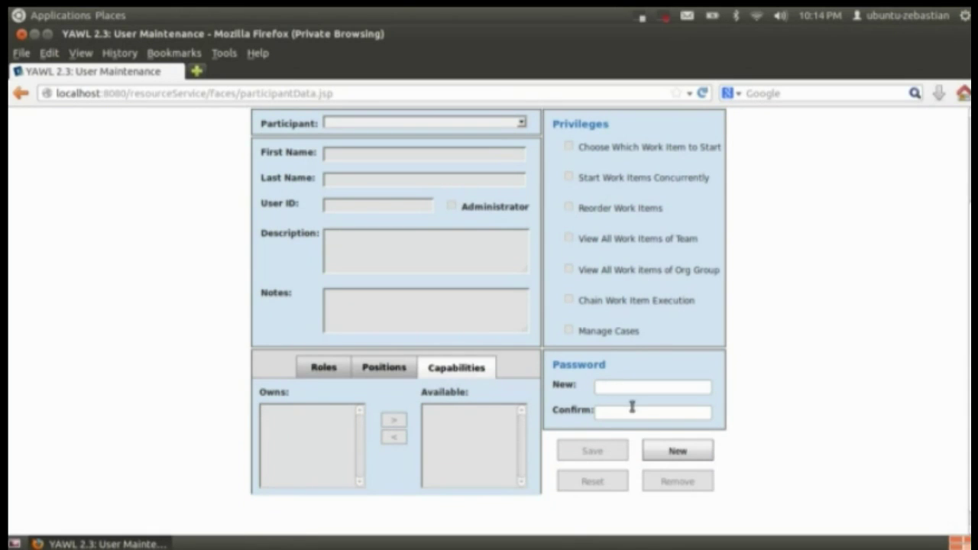
scroll(489, 306, "up", 3)
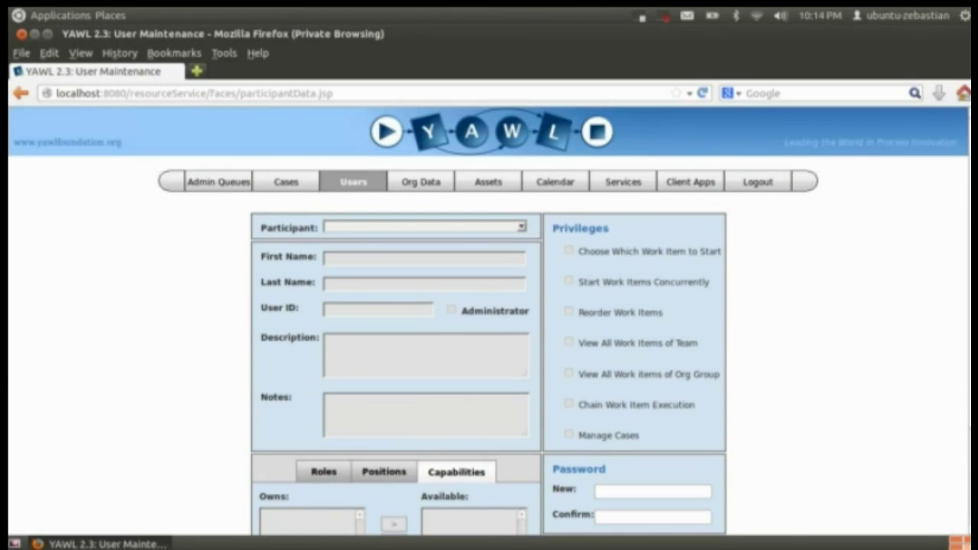
left_click(422, 183)
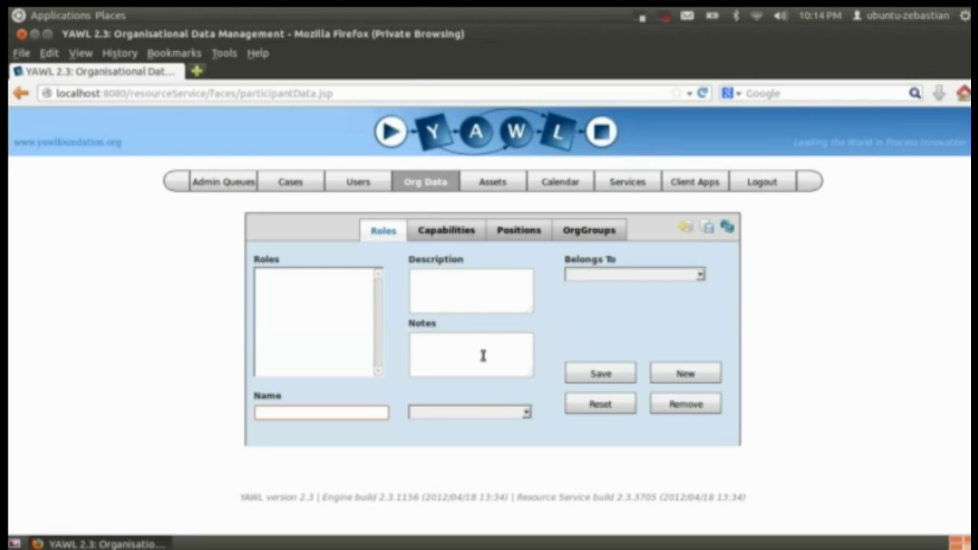
Browse the Capabilities, Positions and OrgGroups lists, then go to the Assets page
left_click(363, 411)
left_click(458, 232)
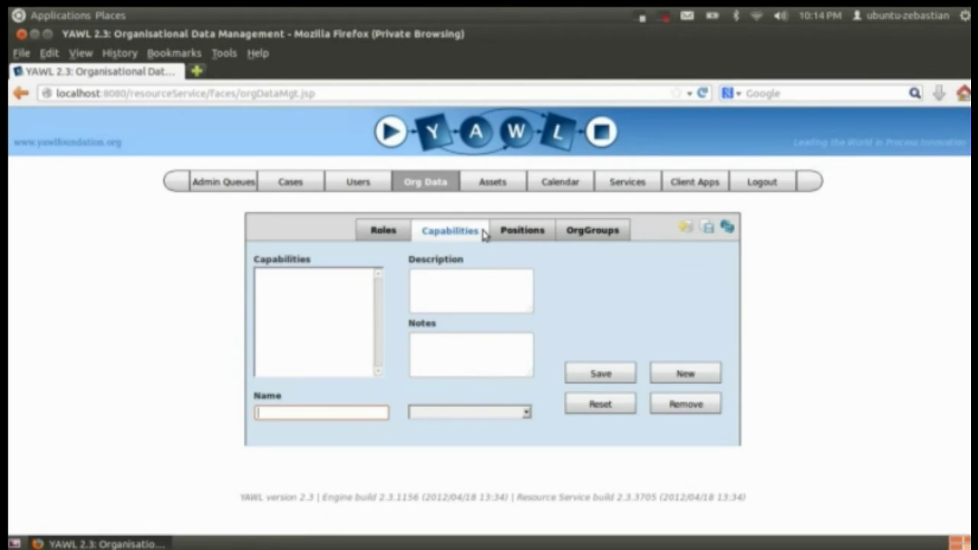
left_click(521, 232)
left_click(569, 231)
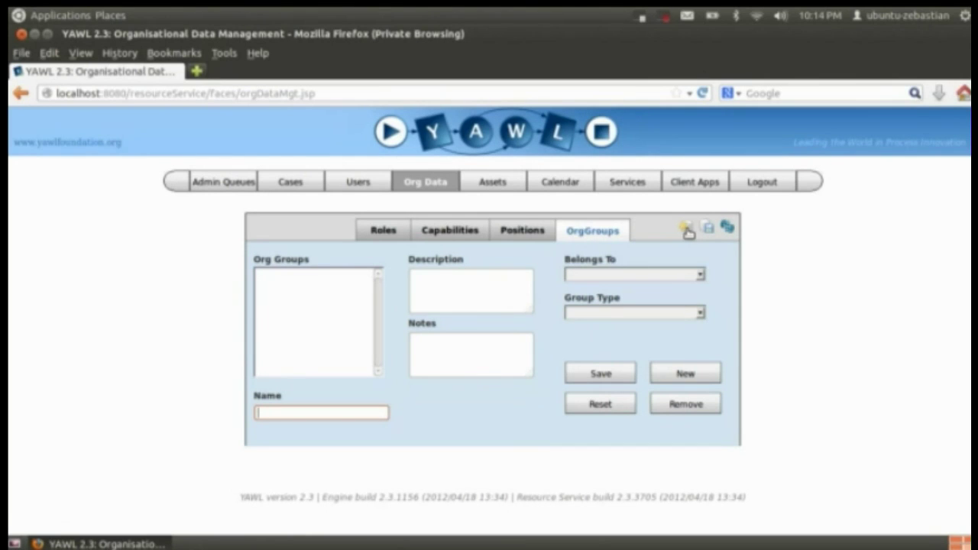
left_click(495, 185)
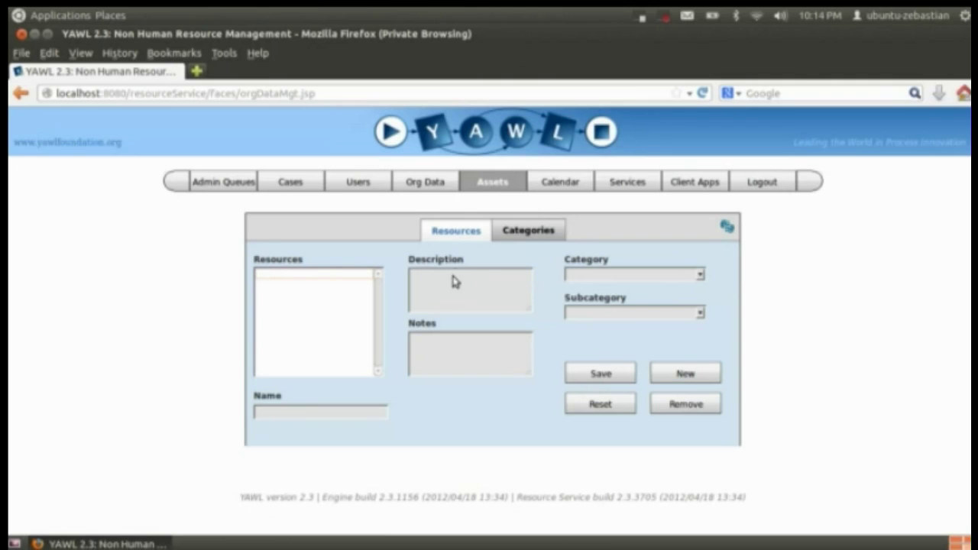
Check asset Categories and the Calendar page, then go to the Services page
left_click(515, 233)
left_click(562, 186)
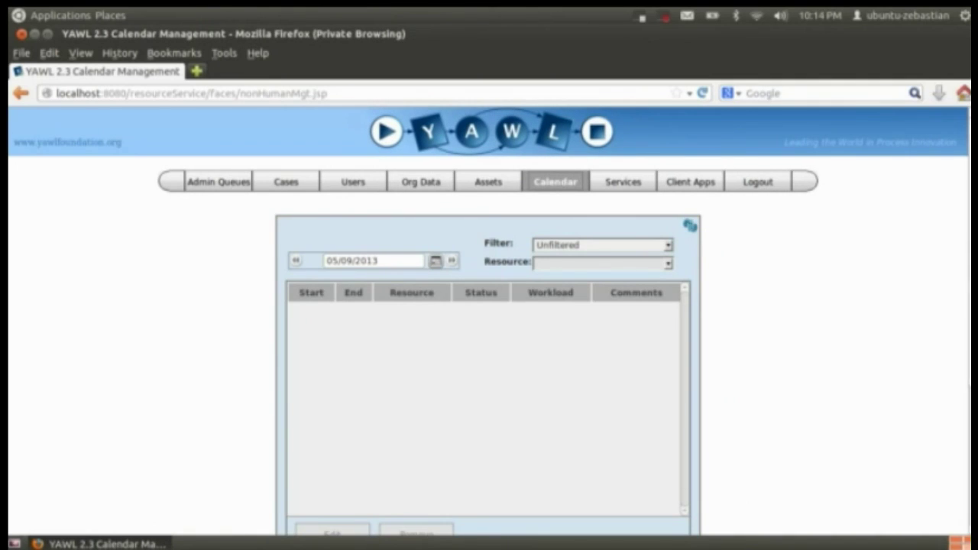
scroll(833, 206, "down", 6)
scroll(833, 206, "up", 5)
left_click(625, 163)
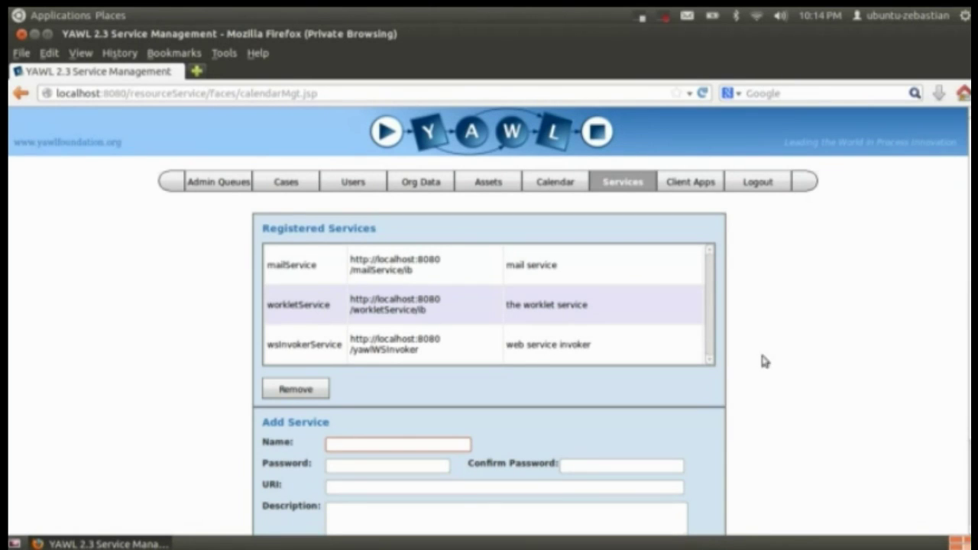
Review the services, view the Client Apps accounts, then log out
scroll(489, 306, "down", 3)
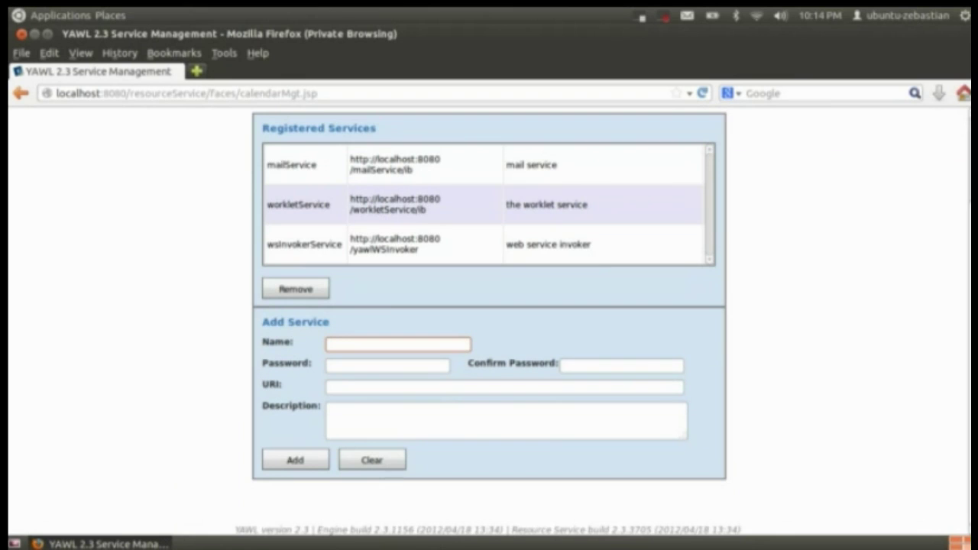
scroll(681, 290, "up", 3)
left_click(692, 181)
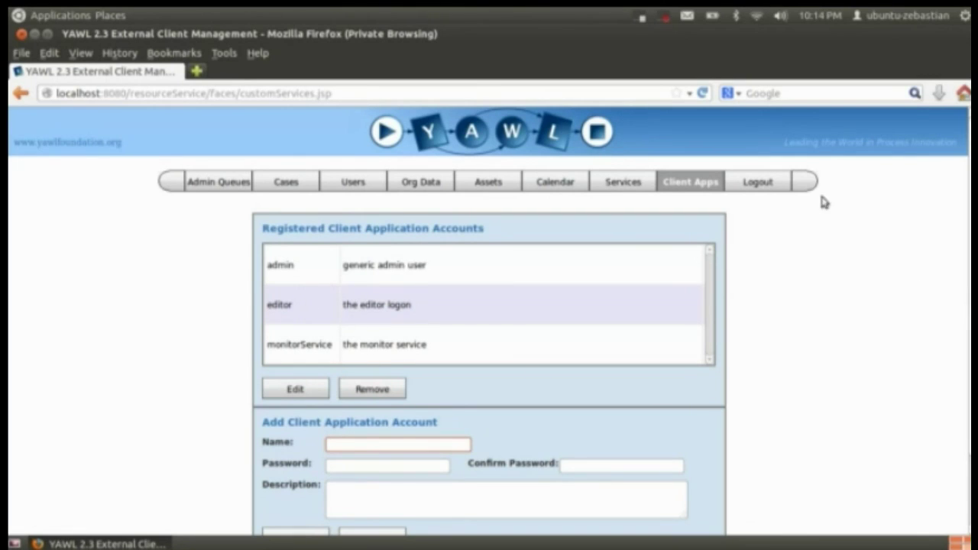
left_click(759, 182)
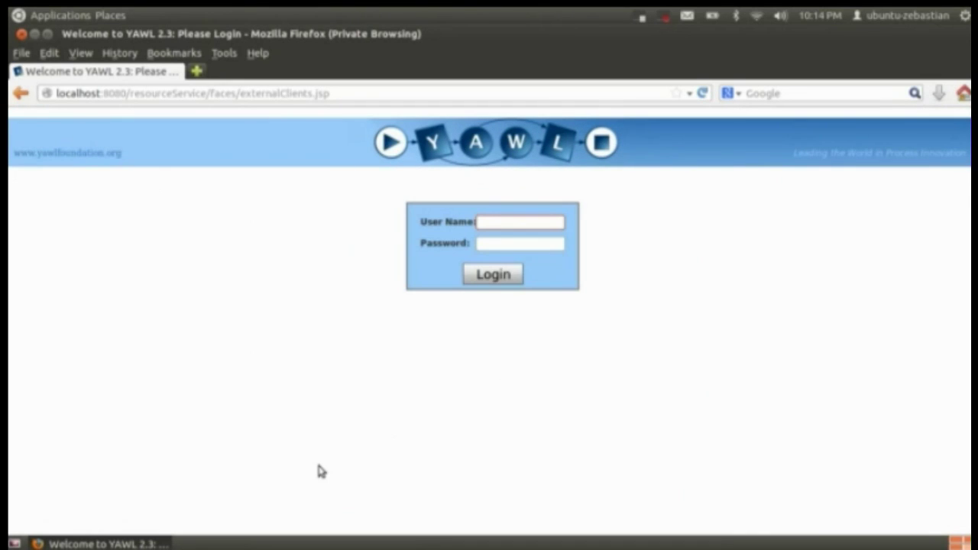